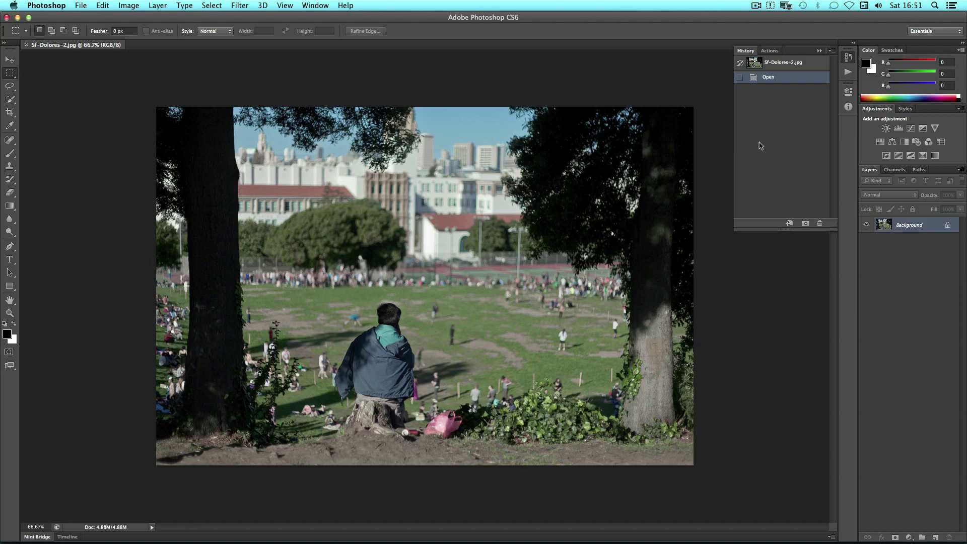
- Resize the park photo to 400 × 267 pixels and view it at actual pixels (100%)
click(123, 4)
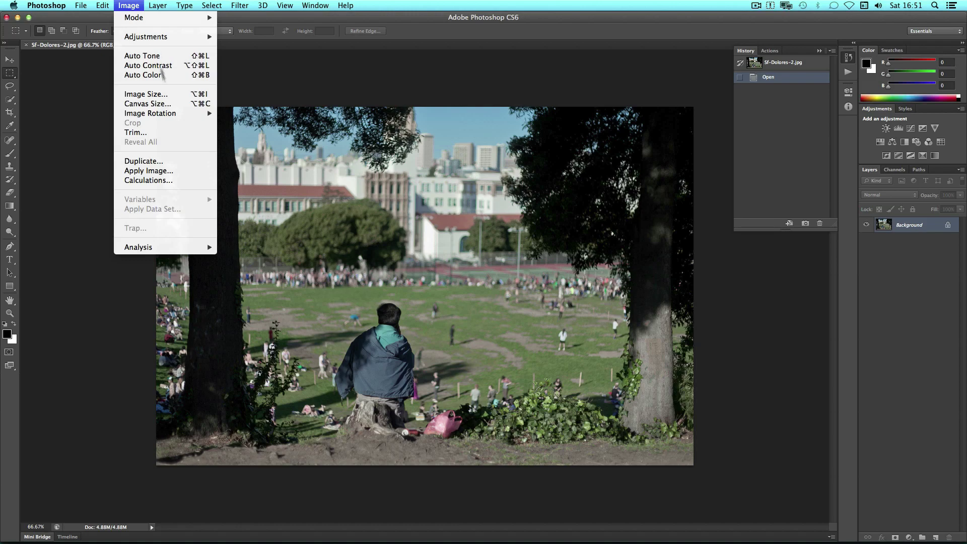
click(169, 95)
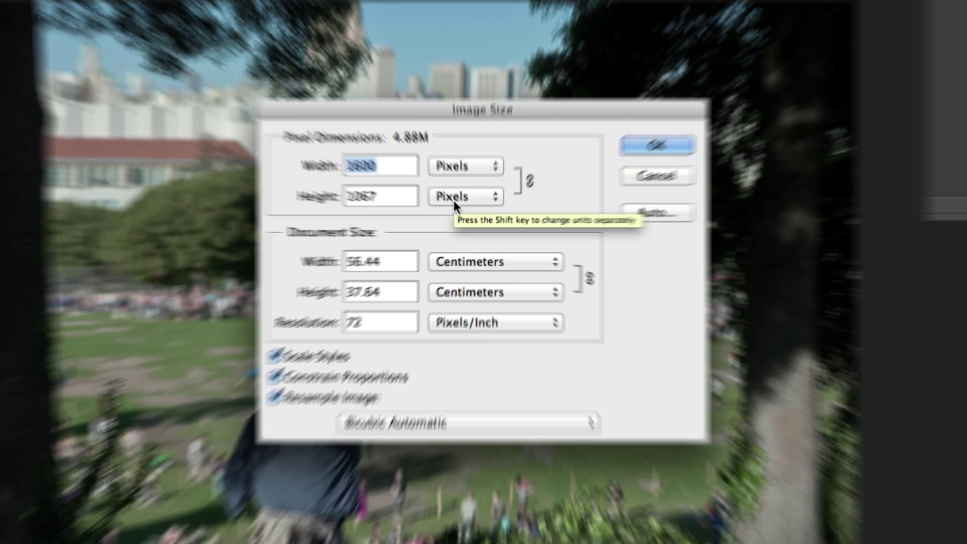
text(400)
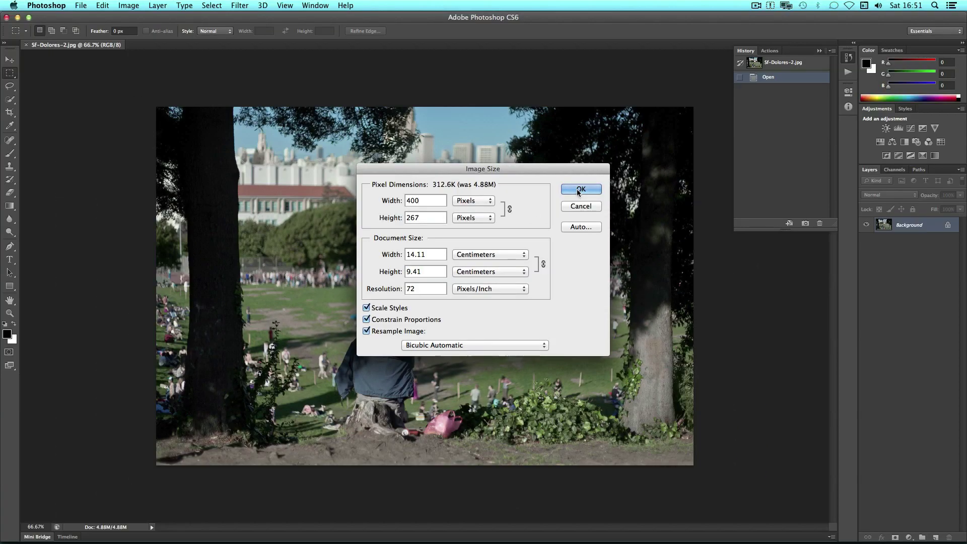
click(577, 190)
key(super+1)
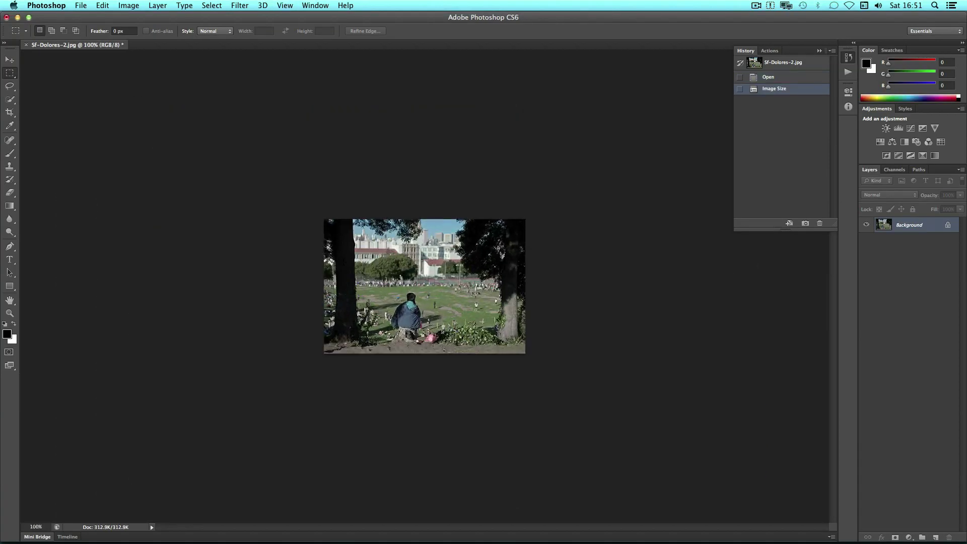
- Lower the photo's saturation to -43 with Hue/Saturation
click(127, 6)
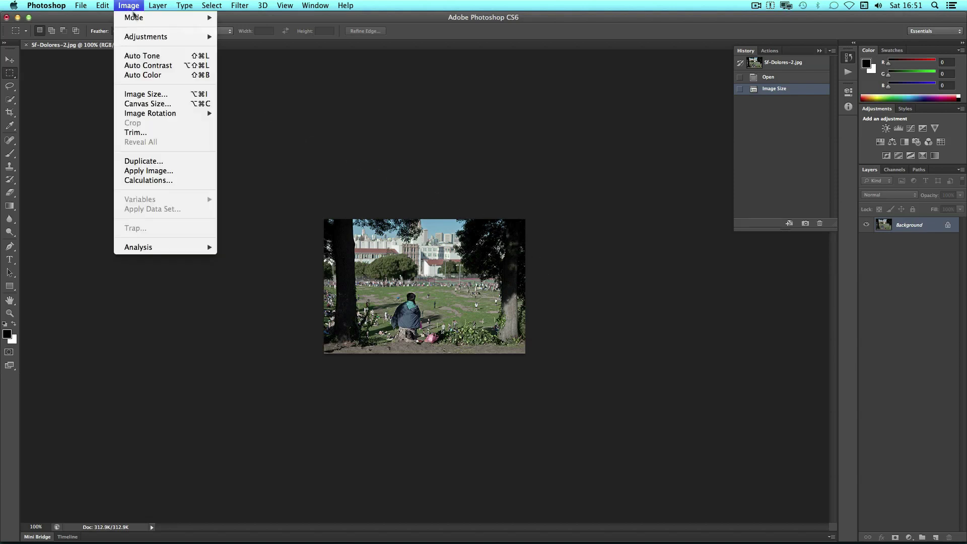
mouse_move(163, 38)
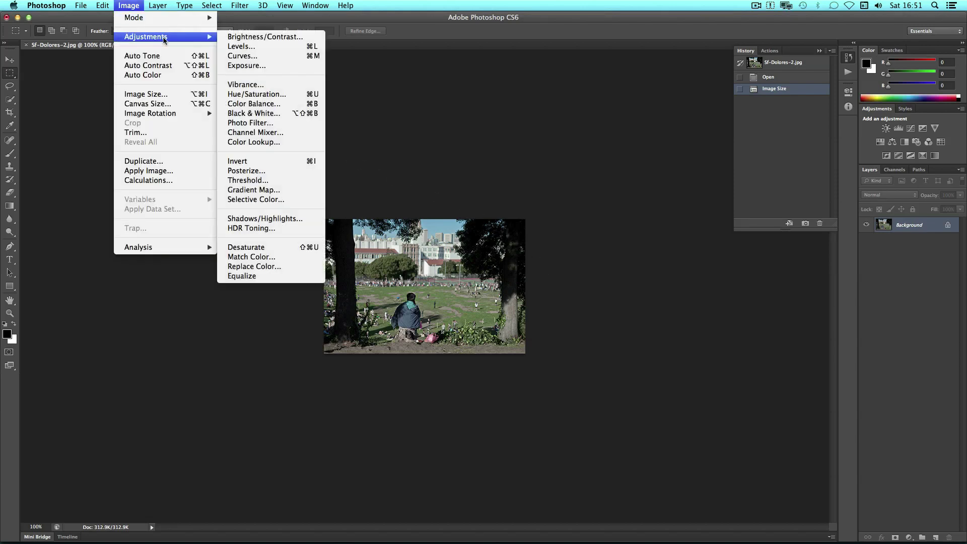
click(303, 96)
drag(589, 306, 564, 307)
click(704, 227)
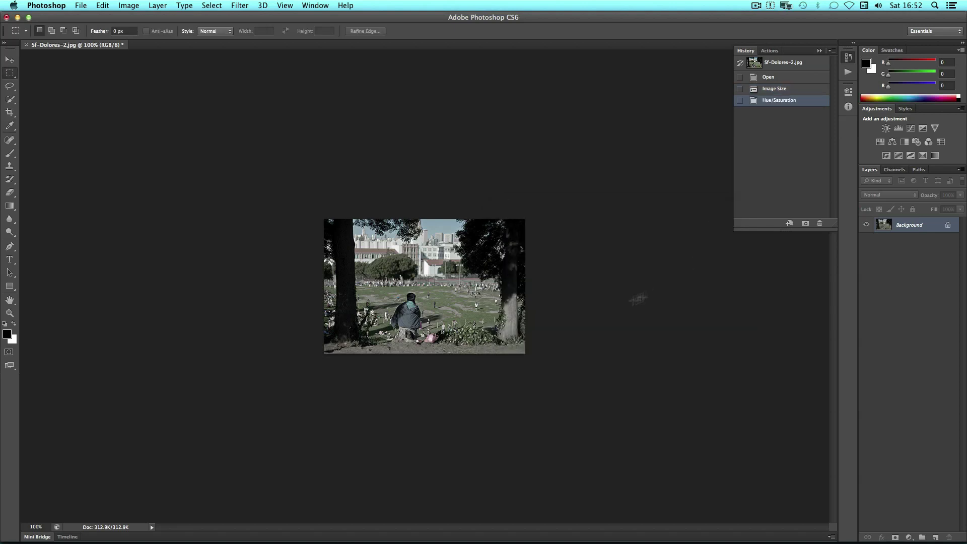
- Apply the Sharpen More filter to the photo
click(240, 6)
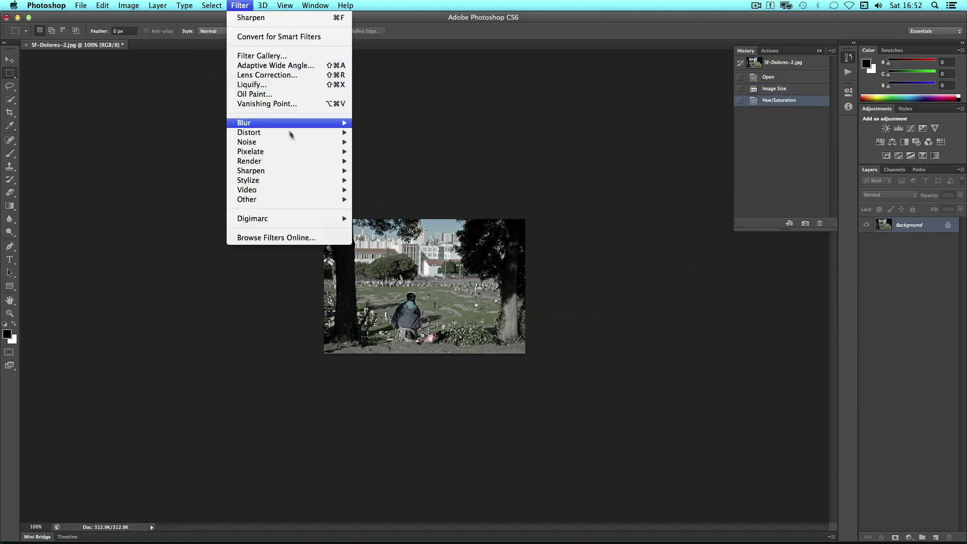
mouse_move(322, 171)
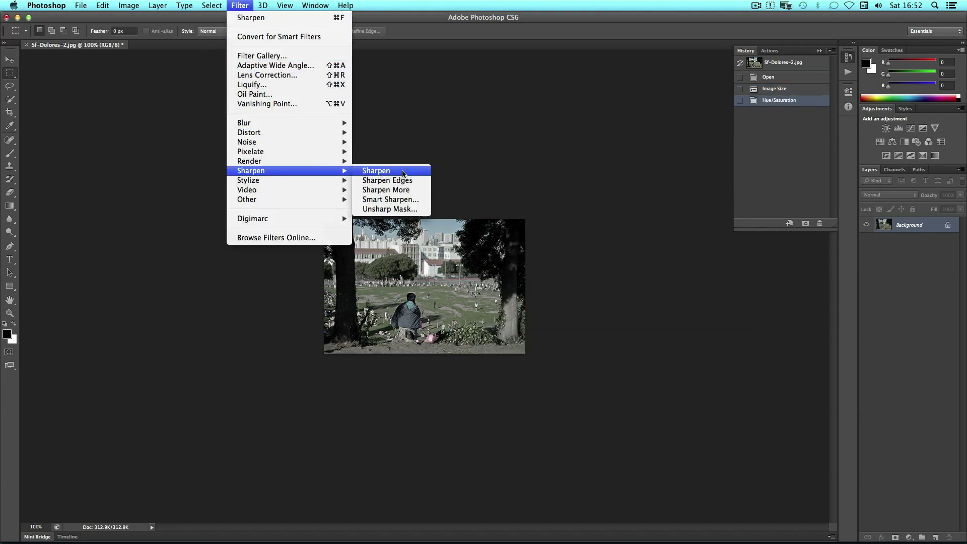
click(398, 190)
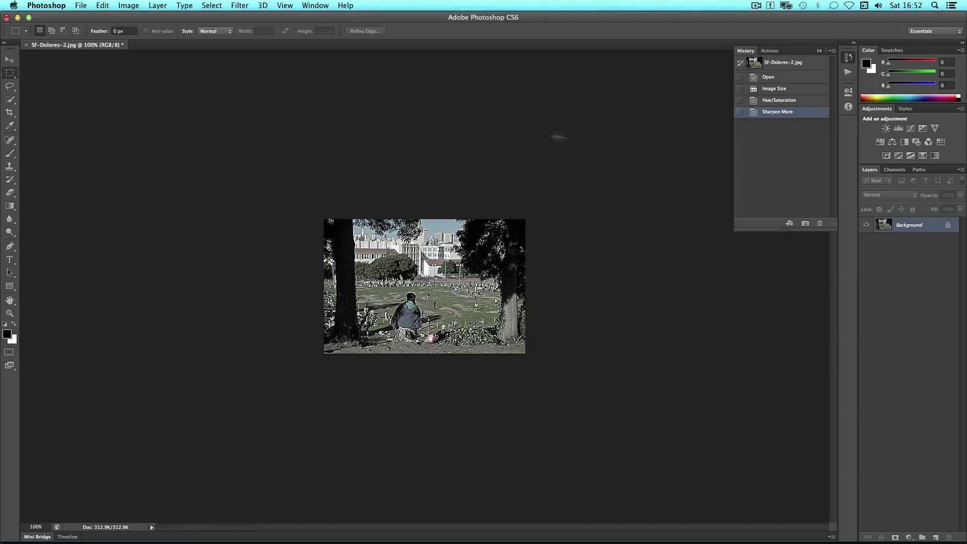
- Revert the photo to its original Open history state and bring up the Actions panel
click(795, 77)
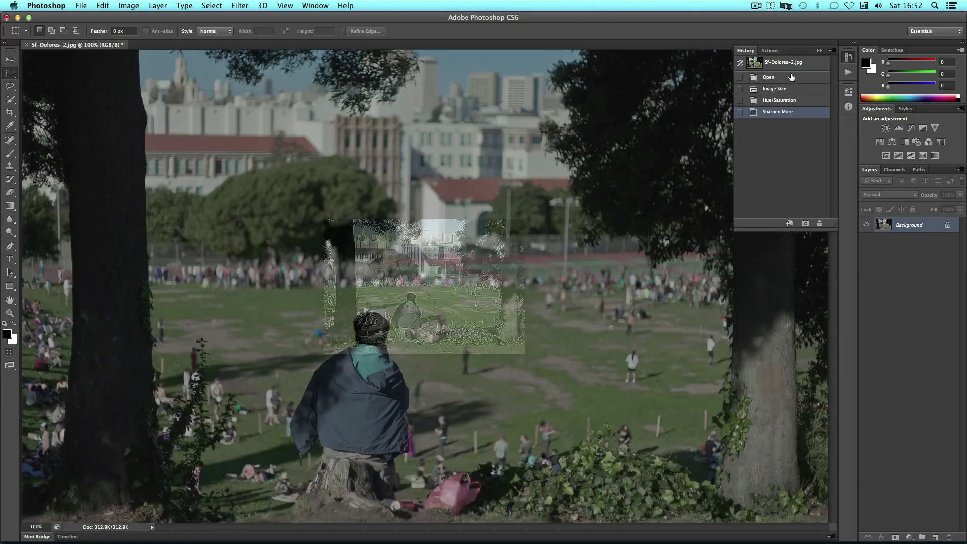
click(770, 51)
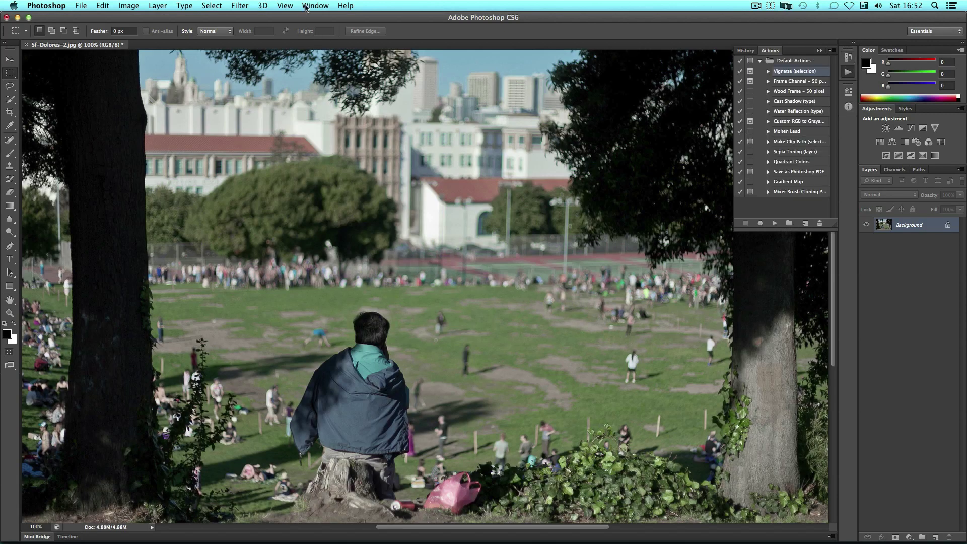
click(316, 6)
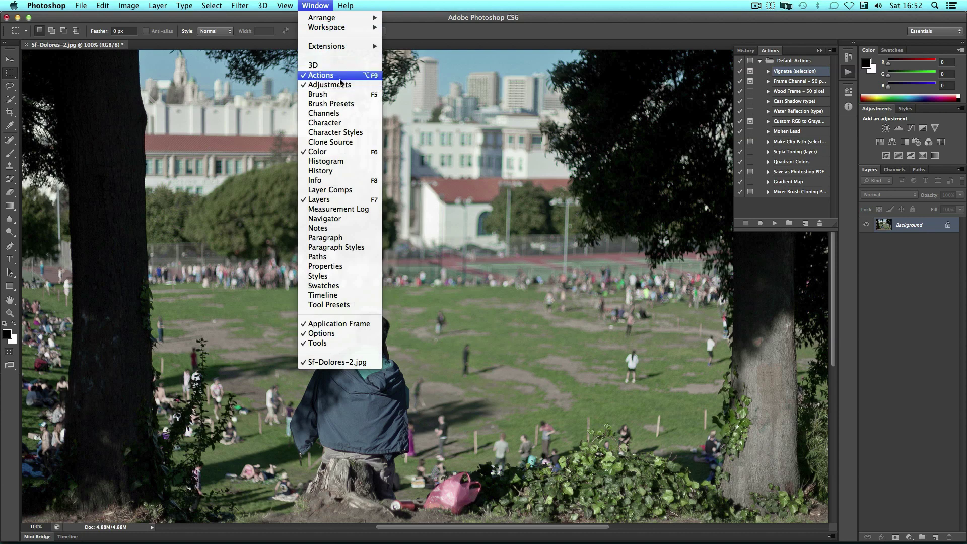
click(310, 5)
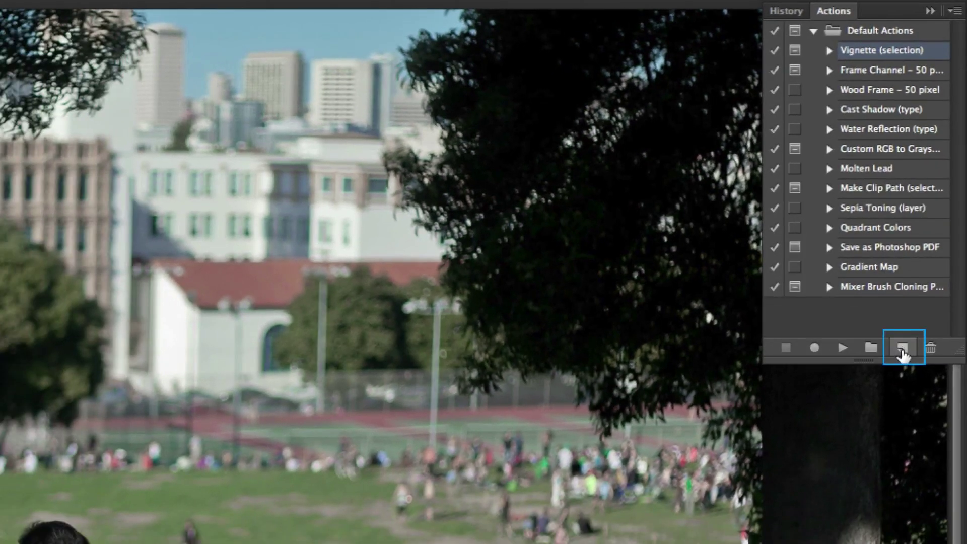
- Create a new action named 'Scale And Desaturate' and start recording it
click(902, 355)
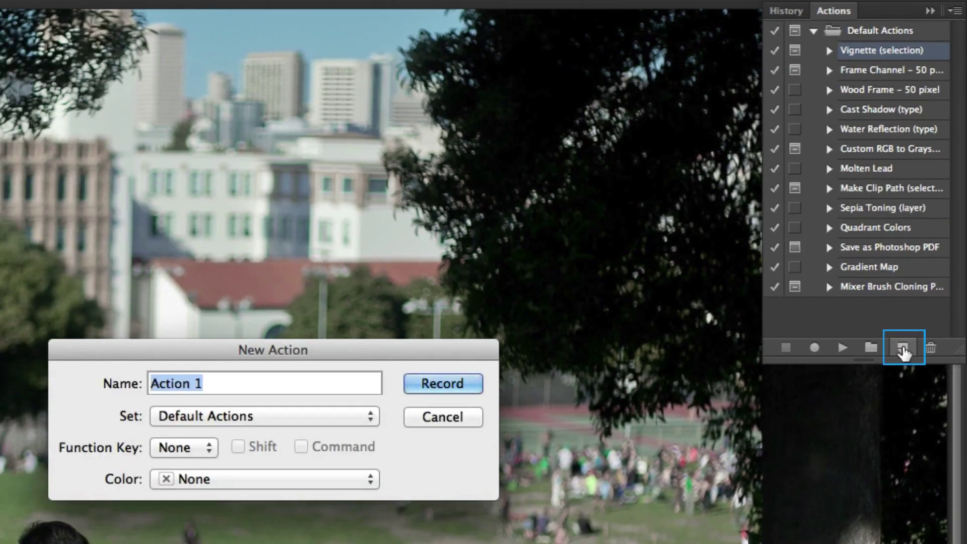
key(BackSpace)
text(Scale And Desaturate)
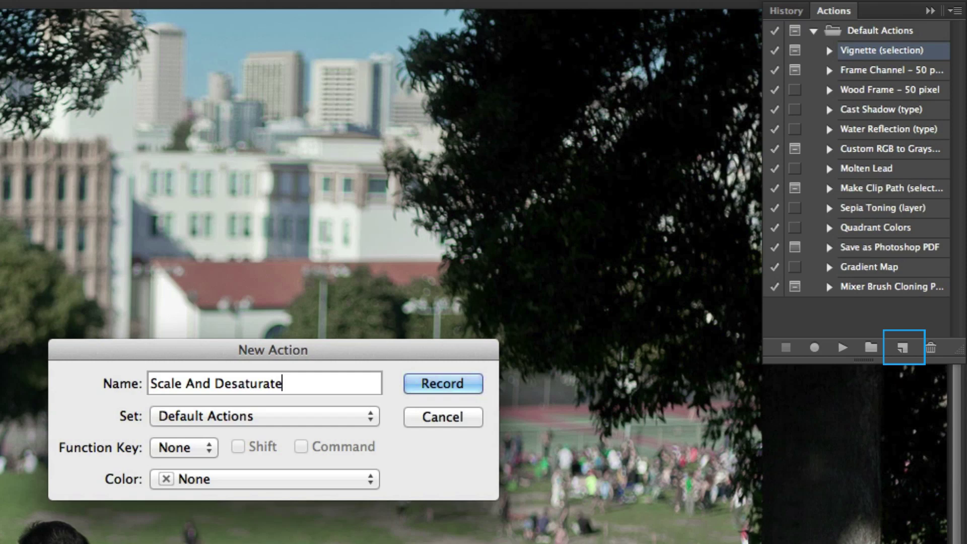
click(447, 383)
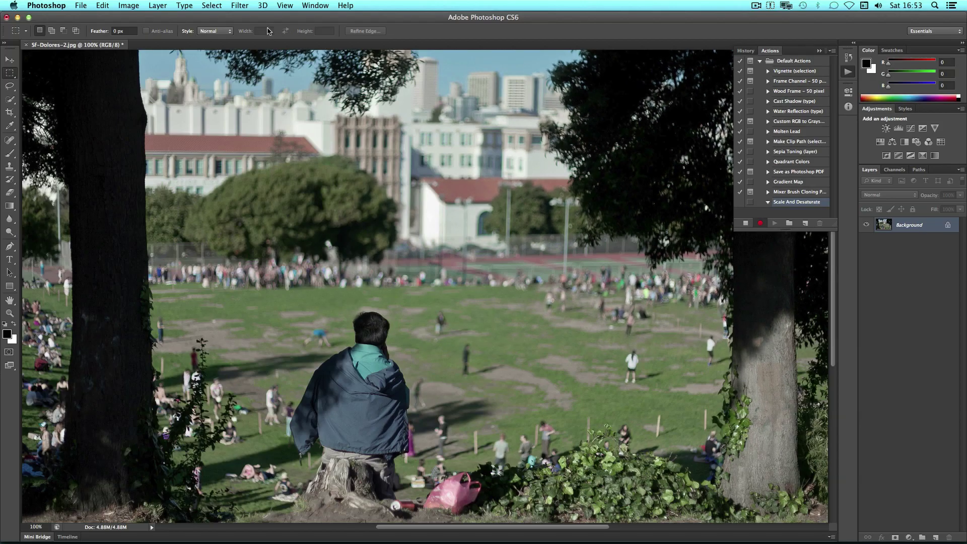
- Record resizing the photo to 400 pixels wide
click(129, 5)
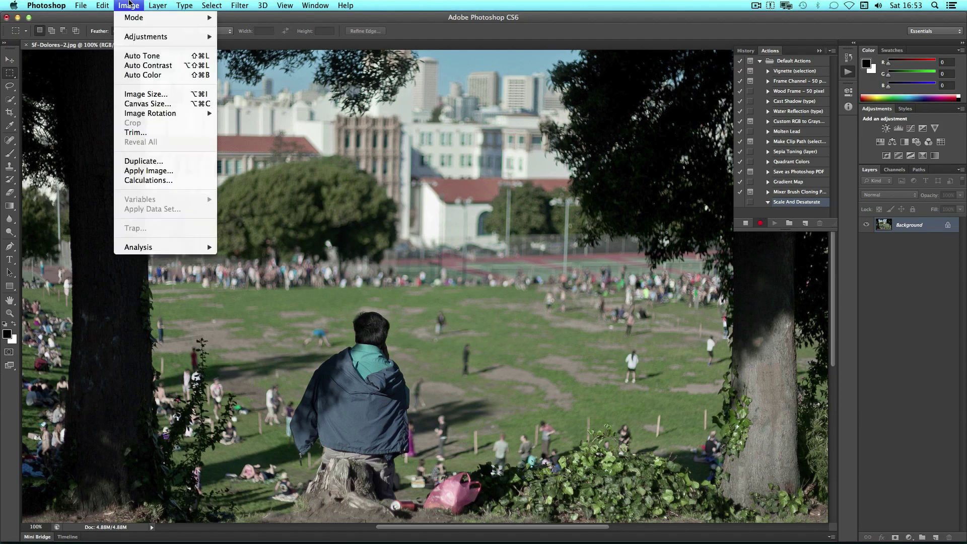
click(151, 91)
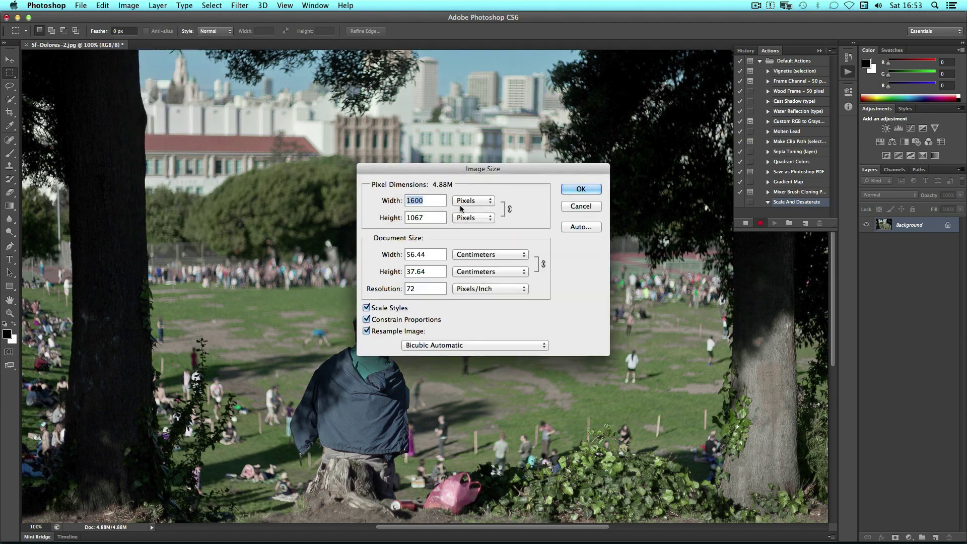
text(400)
key(Return)
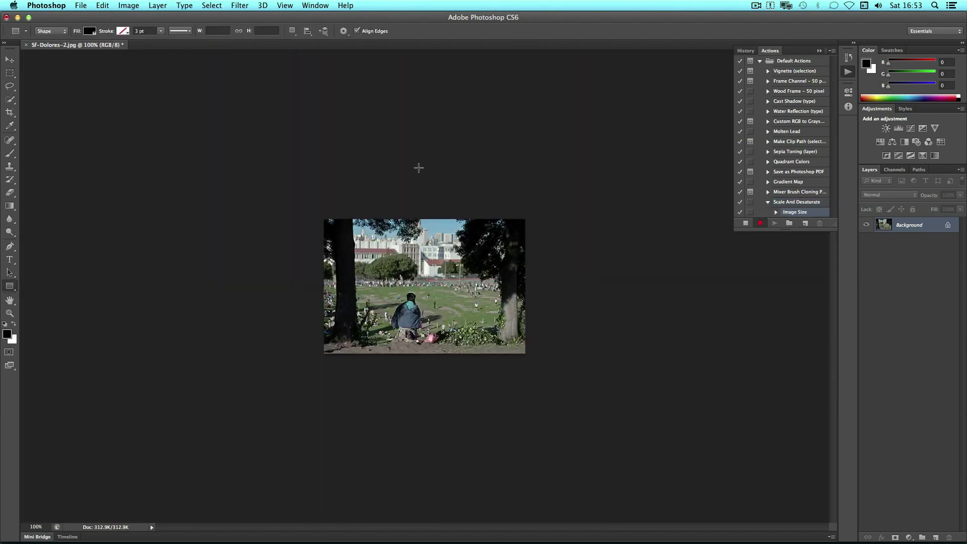
- Record lowering the saturation to -49 with Hue/Saturation
key(super+u)
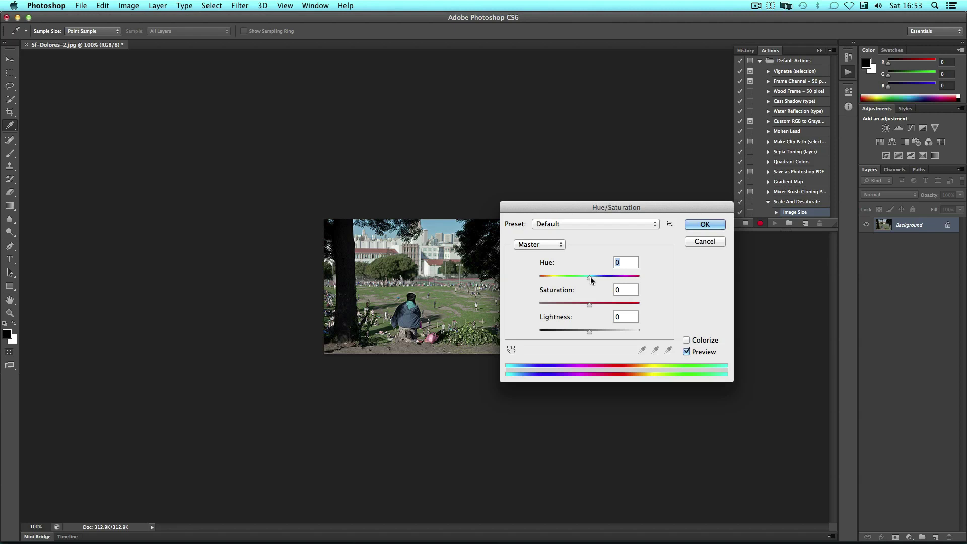
drag(589, 305, 568, 305)
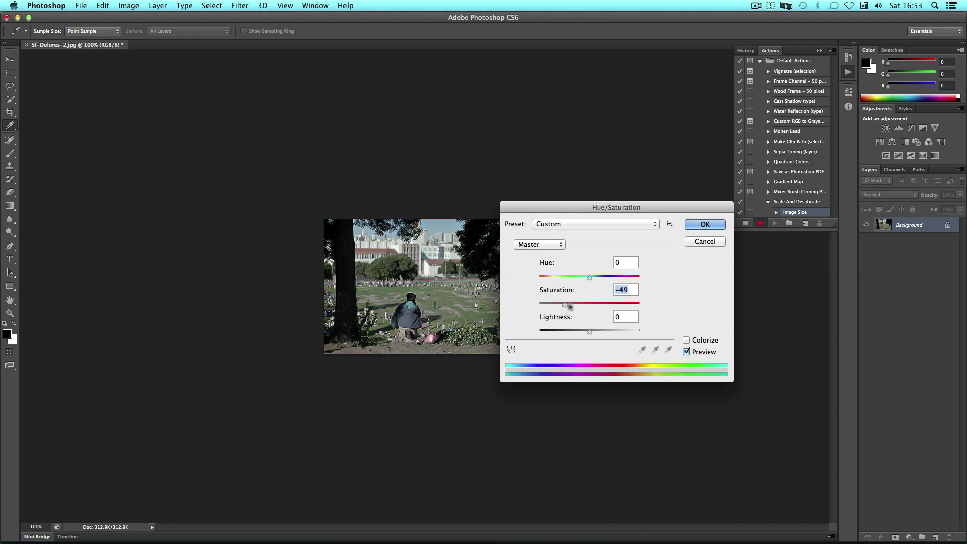
click(705, 224)
- Record applying the standard Sharpen filter
click(240, 5)
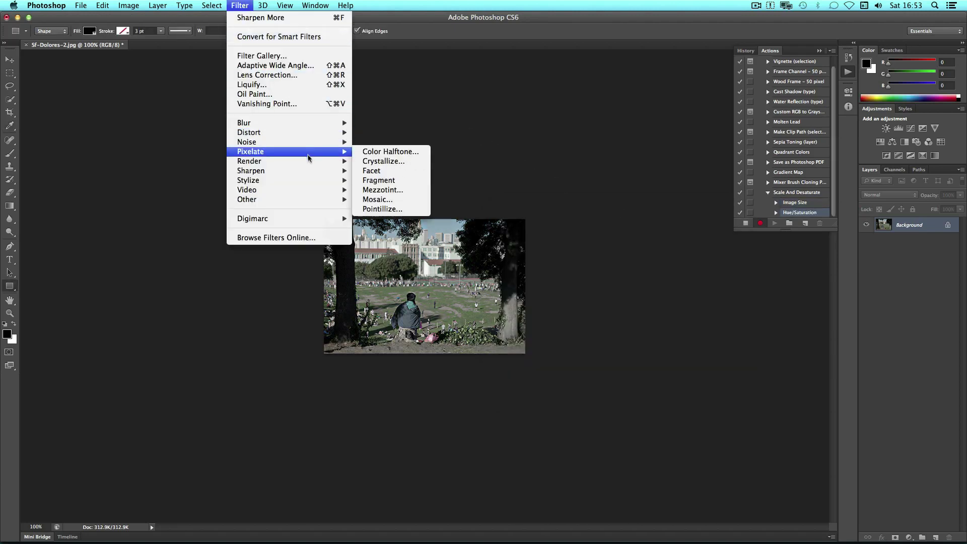
mouse_move(322, 171)
click(387, 174)
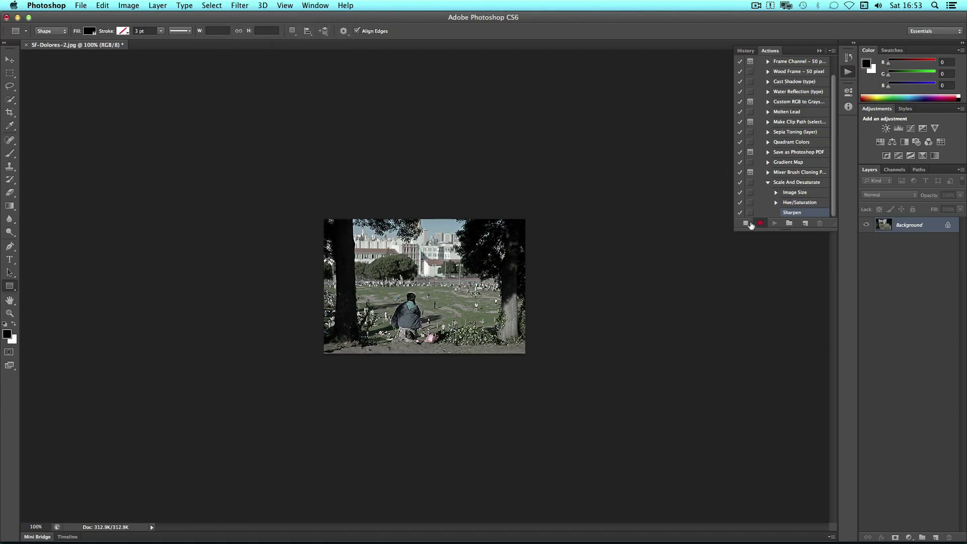
- Stop recording, select the Scale And Desaturate action, and close the photo
click(745, 223)
click(800, 185)
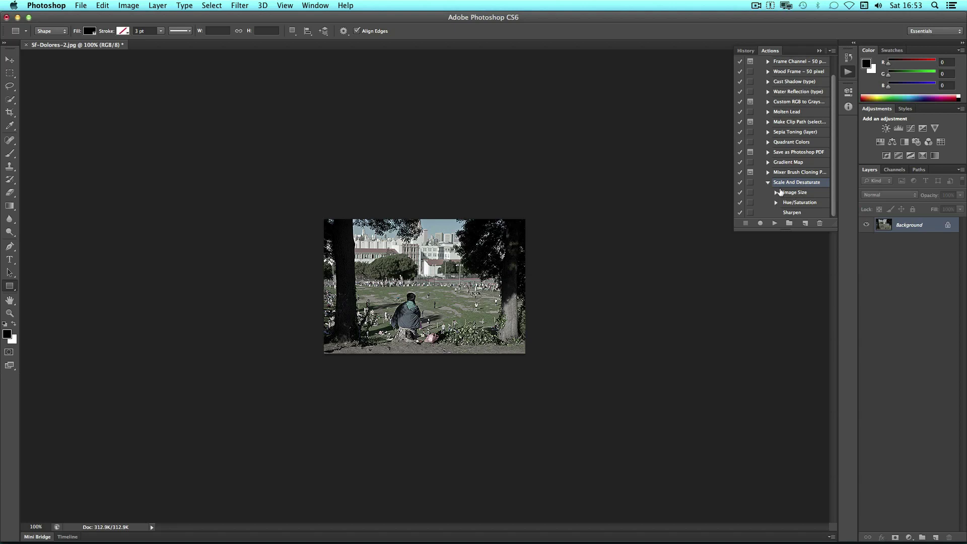
key(super+w)
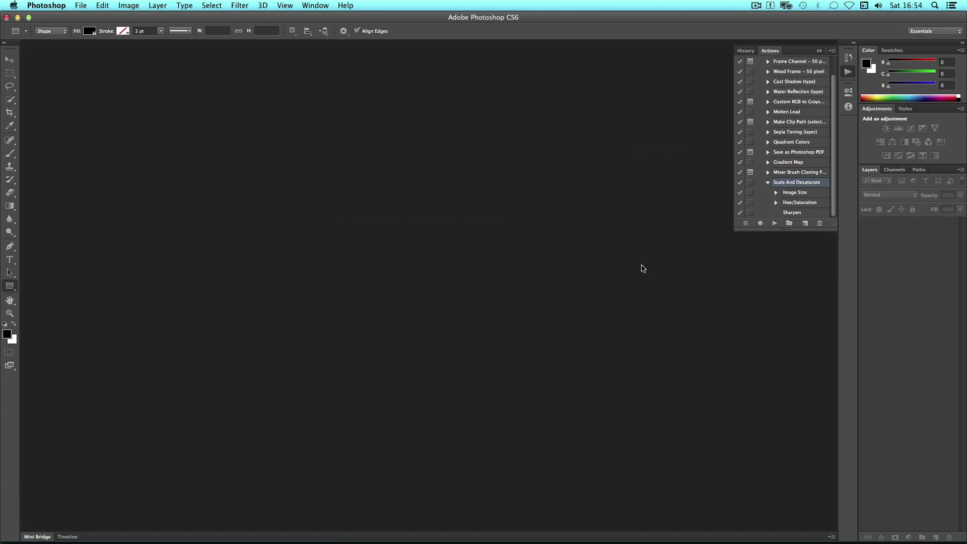
- Open Sf-intersection.jpg from the Images folder
key(super+o)
click(288, 100)
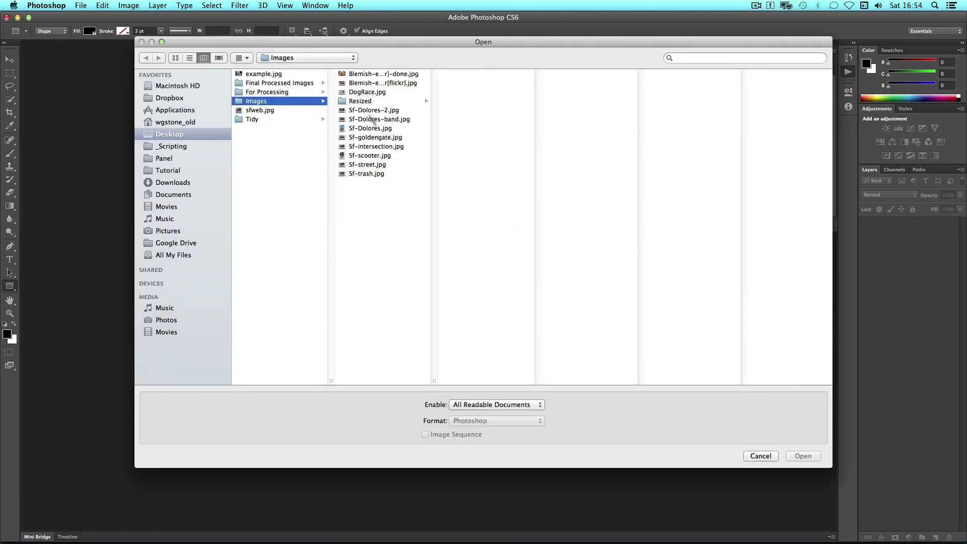
click(393, 147)
key(Return)
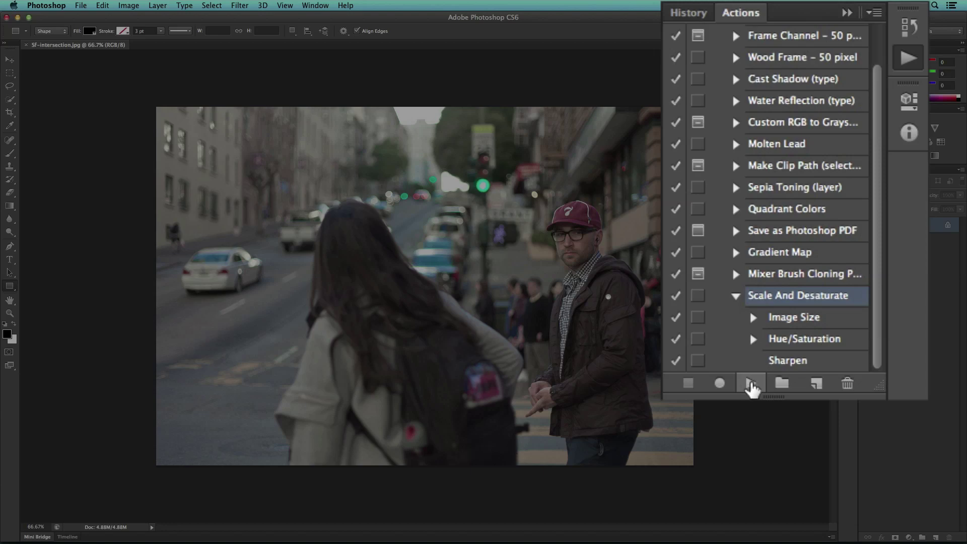
- Play the Scale And Desaturate action on the photo and view it at 100%
click(751, 385)
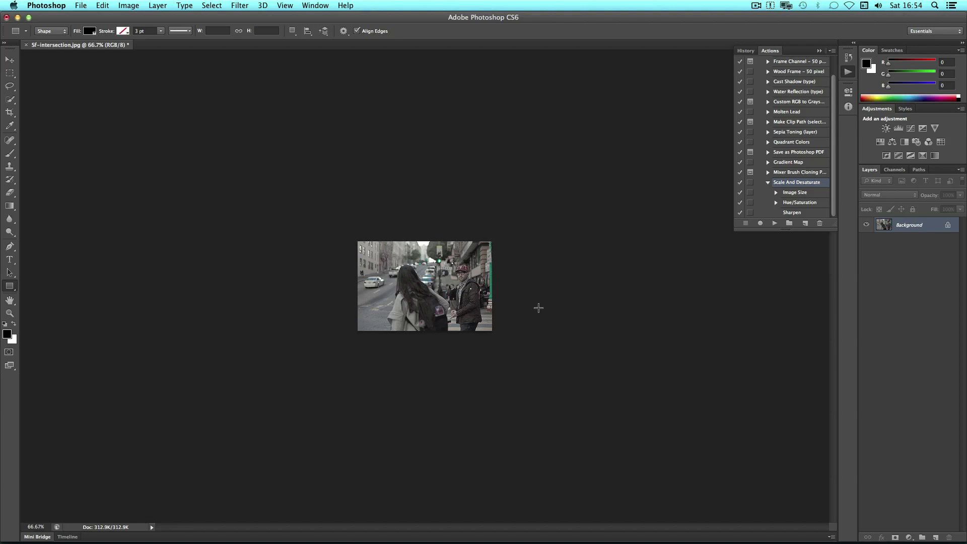
key(super+1)
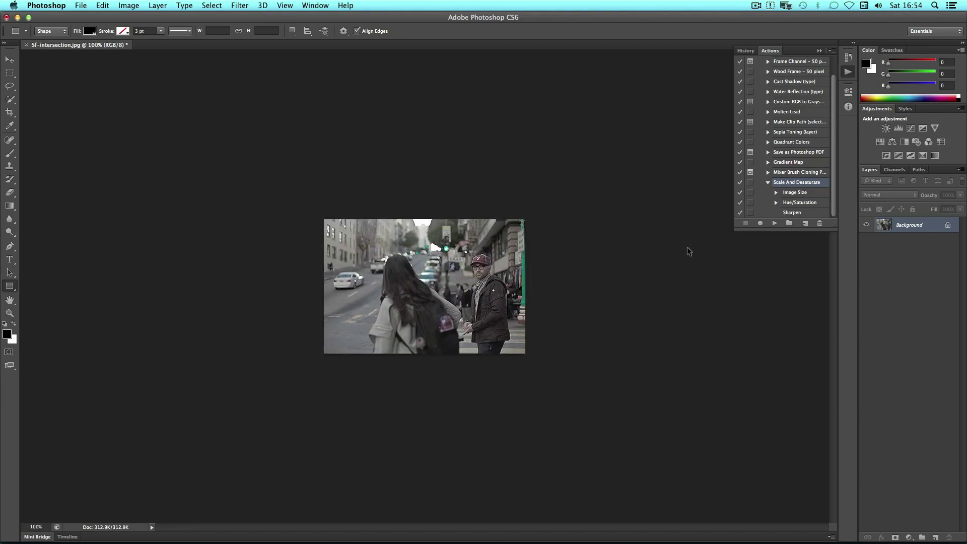
key(super+o)
- Open Sf-goldengate.jpg, play Scale And Desaturate on it, and view it at 100%
click(382, 136)
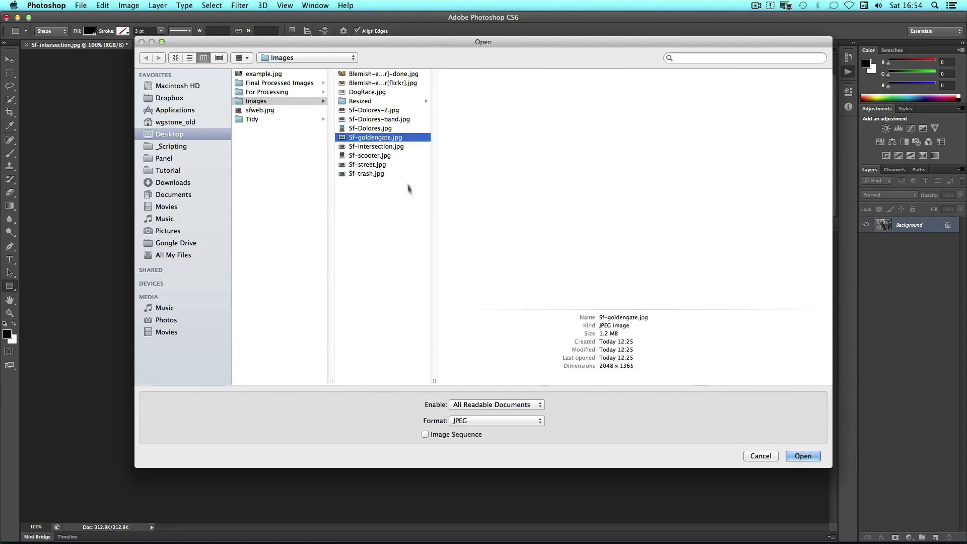
key(Return)
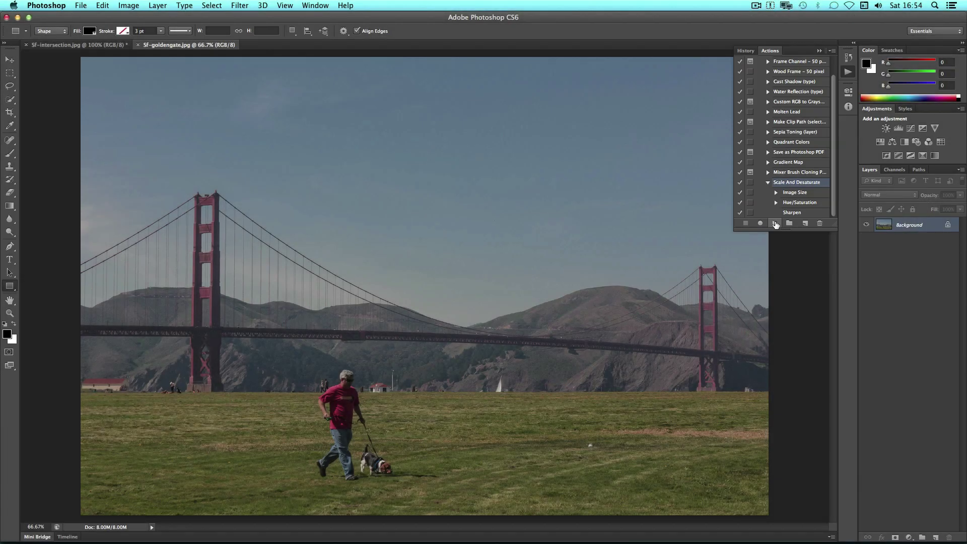
click(775, 223)
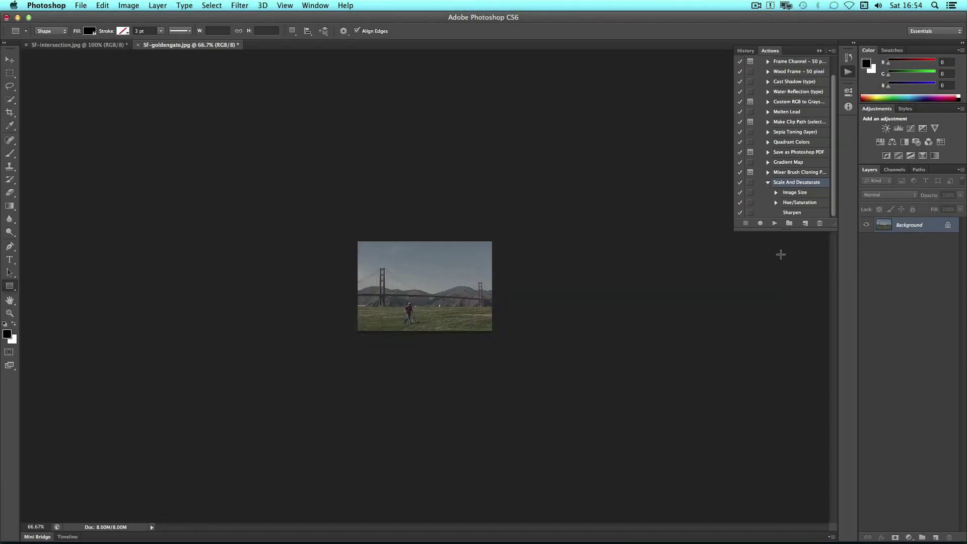
key(super+1)
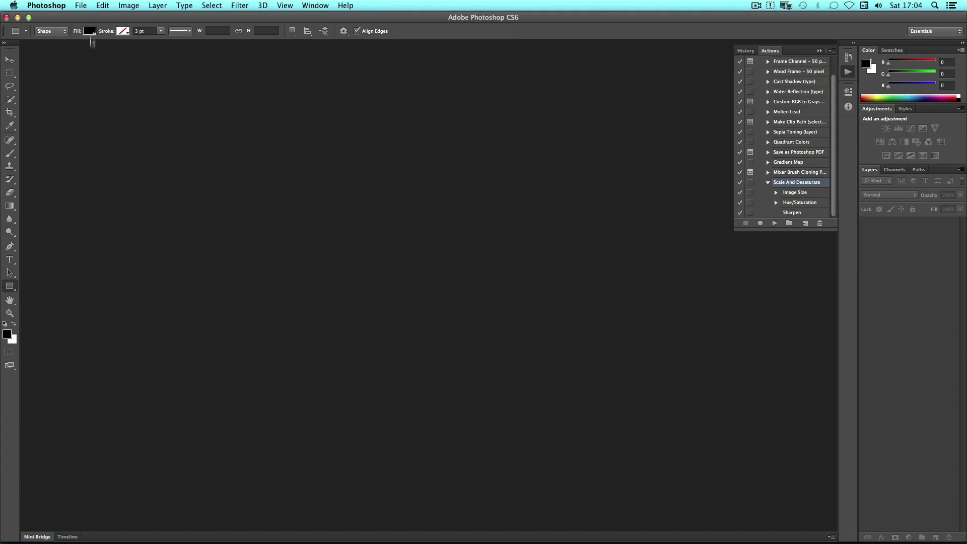
- Launch File > Scripts > Image Processor with For Processing as the source folder
click(76, 7)
mouse_move(175, 231)
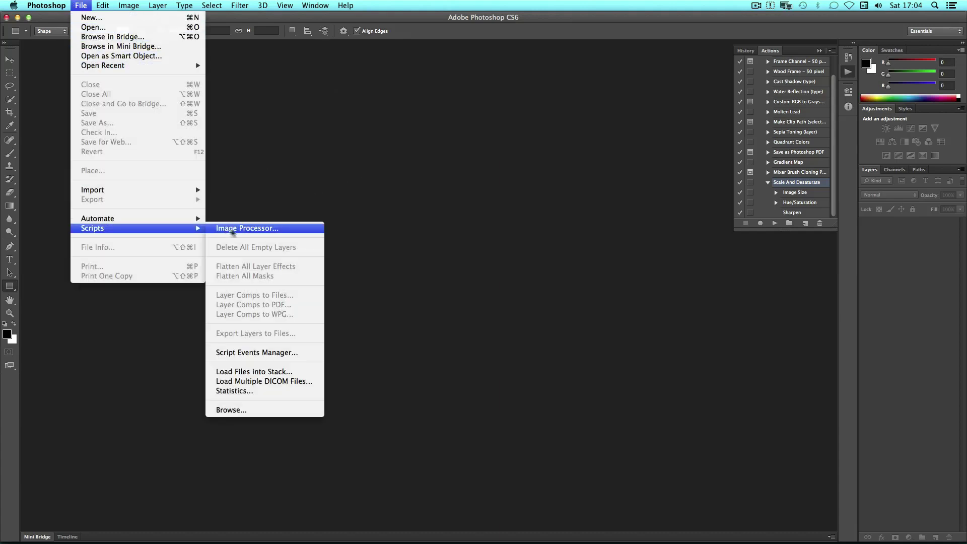
click(254, 231)
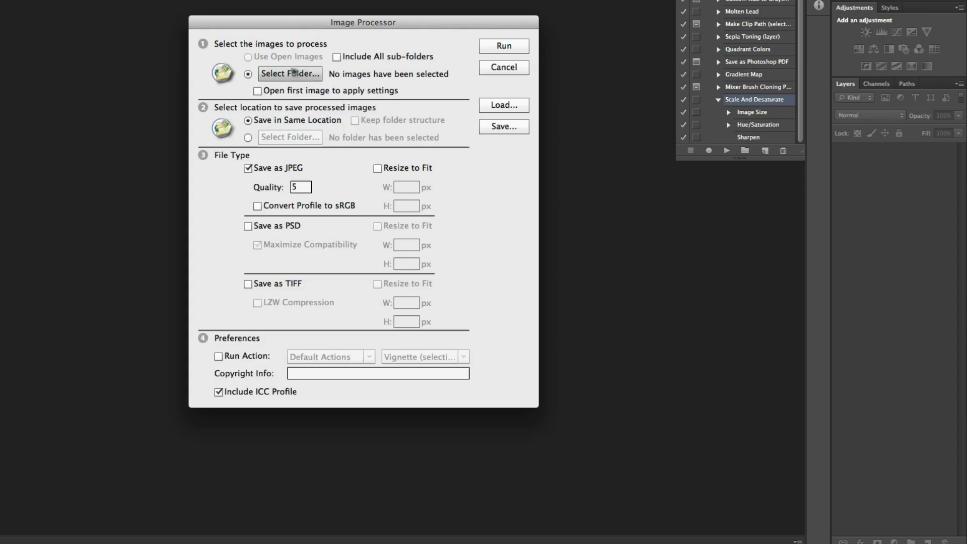
click(309, 79)
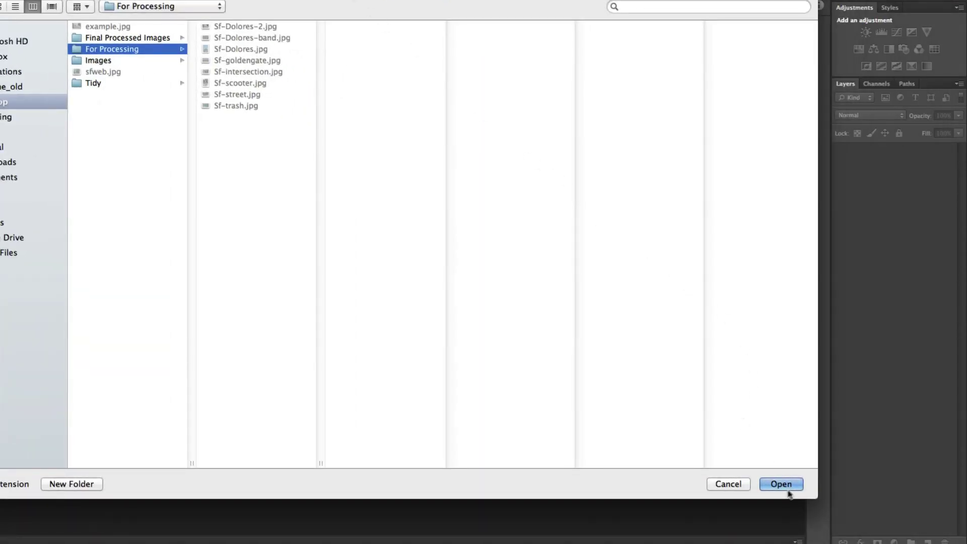
click(784, 485)
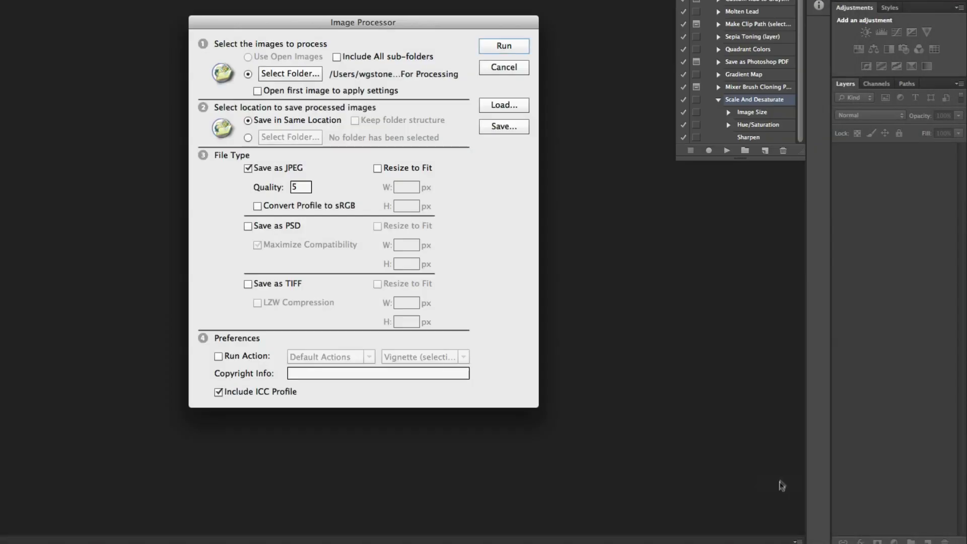
- Set Final Processed Images as the destination folder for processed images
click(247, 138)
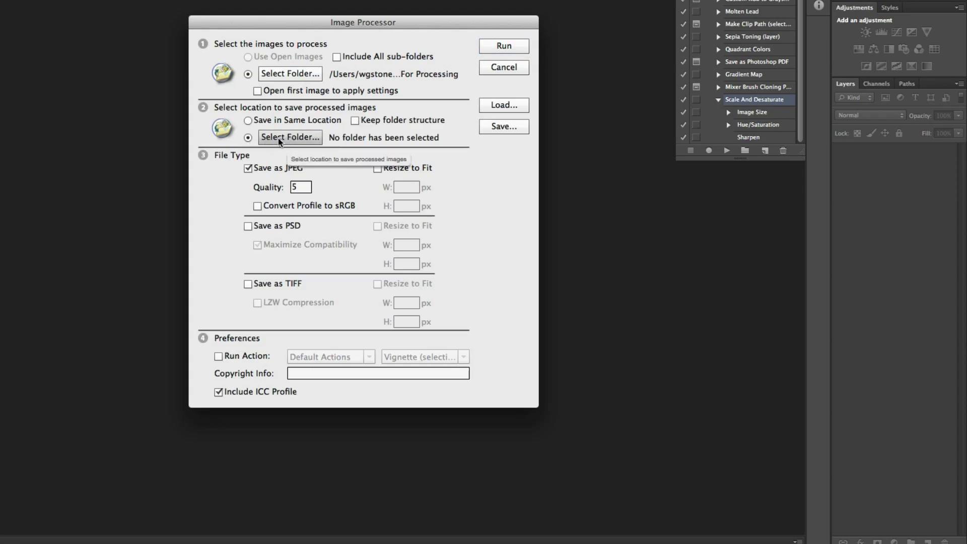
click(305, 140)
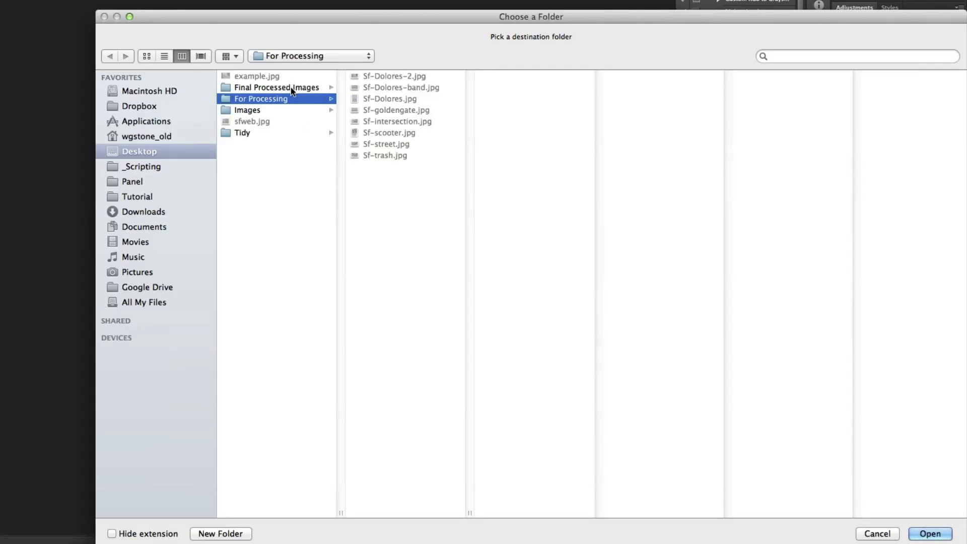
click(291, 88)
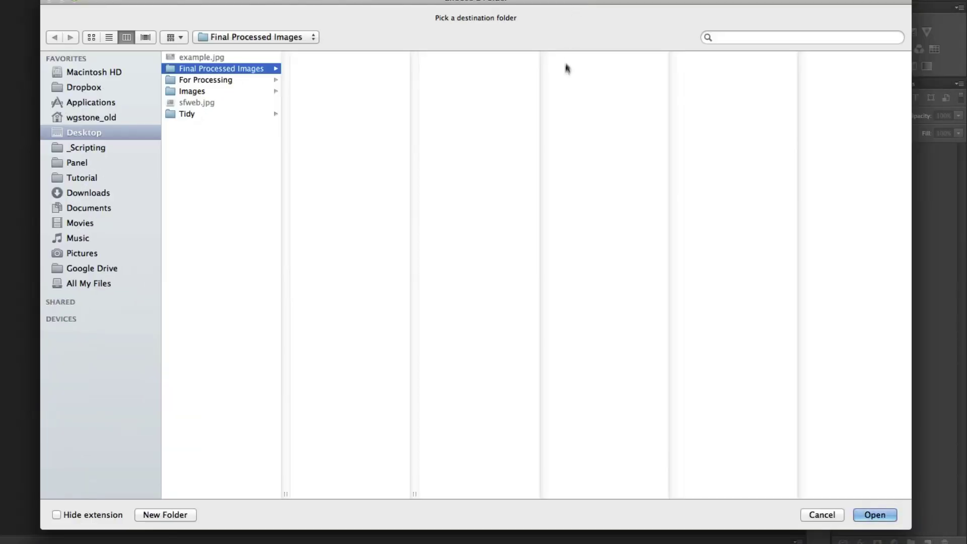
key(Return)
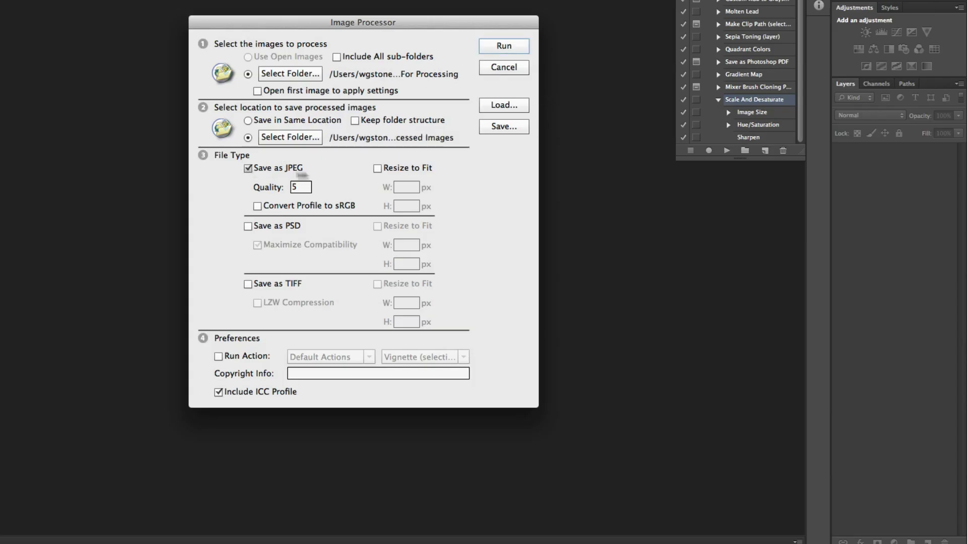
- Set JPEG quality to 10, run the Scale And Desaturate action, and start the batch
double_click(292, 188)
text(10)
click(219, 357)
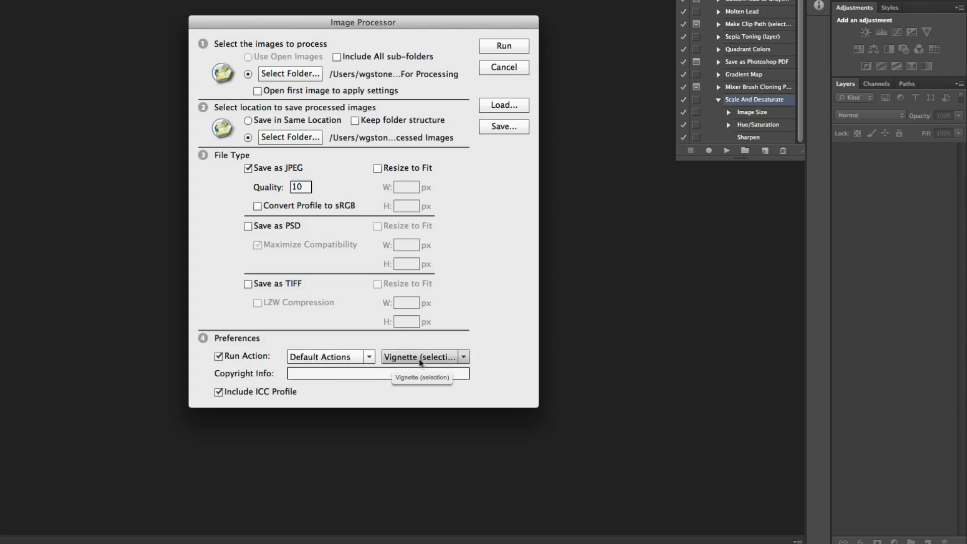
click(467, 356)
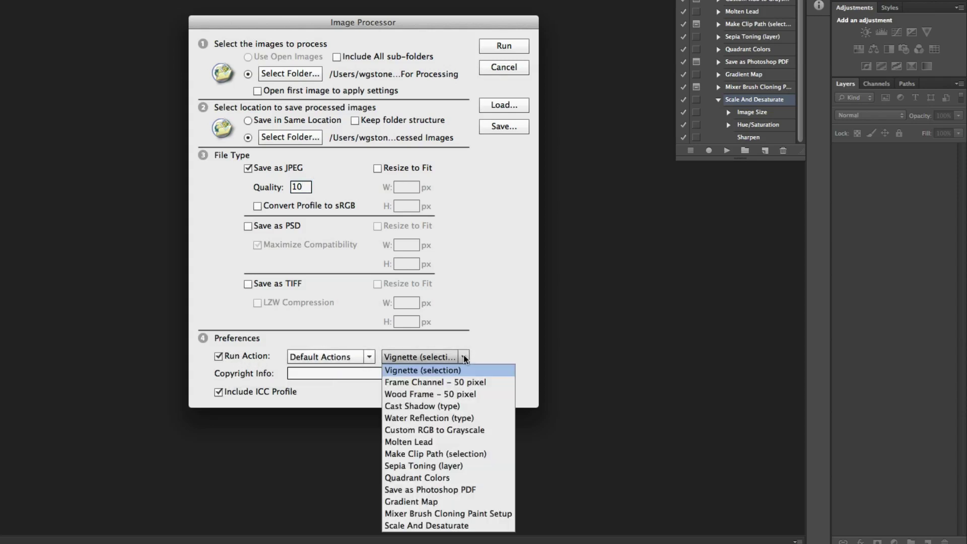
click(476, 526)
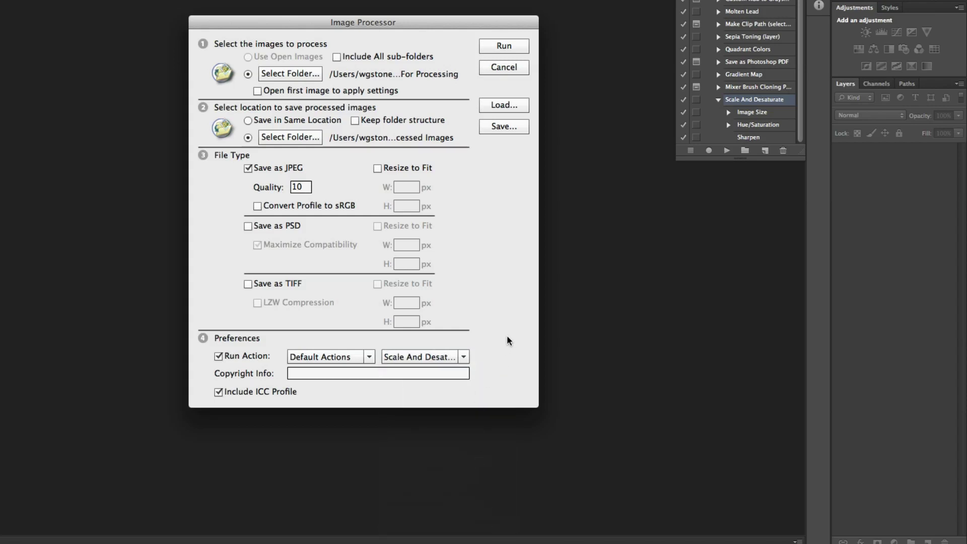
click(501, 45)
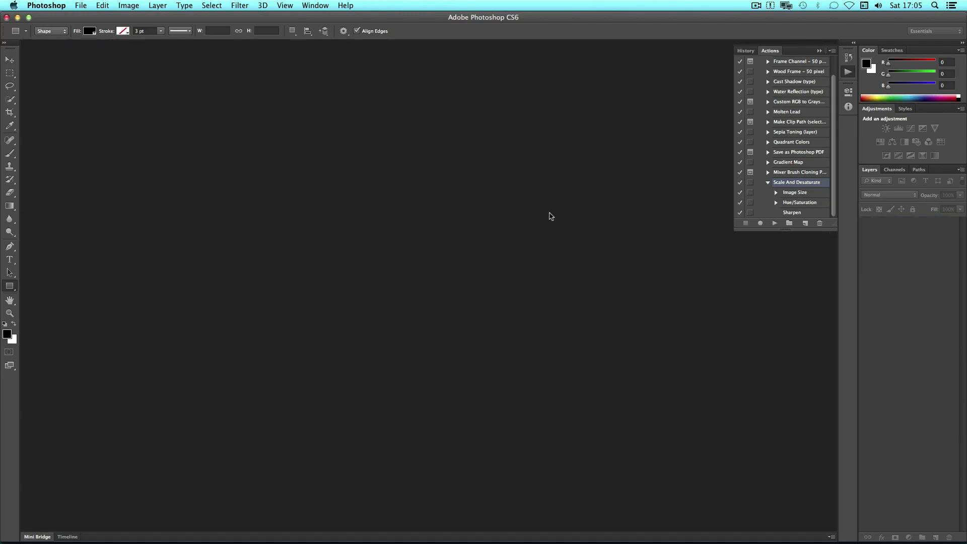
key(super+Tab)
click(610, 89)
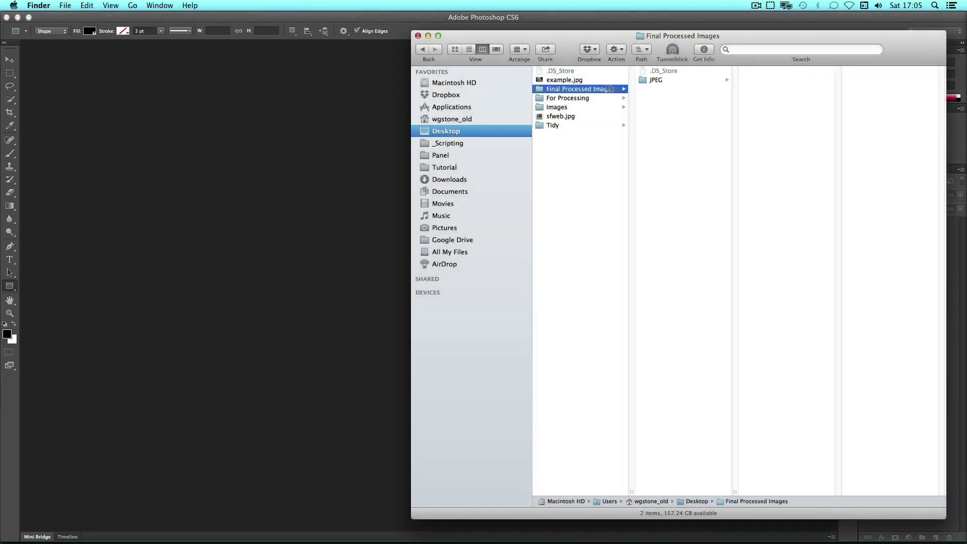
click(674, 80)
click(769, 71)
key(space)
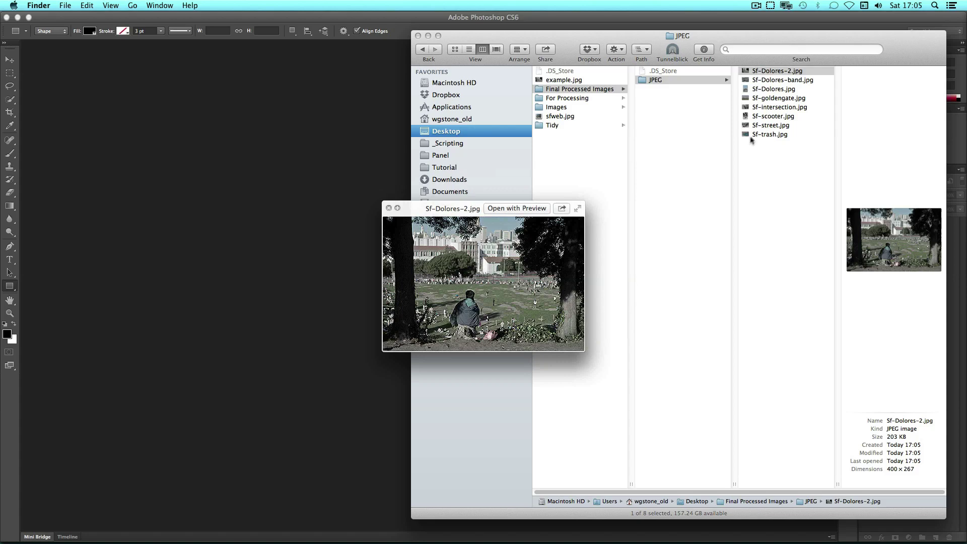
key(Down)
key(Down)
key(Down)
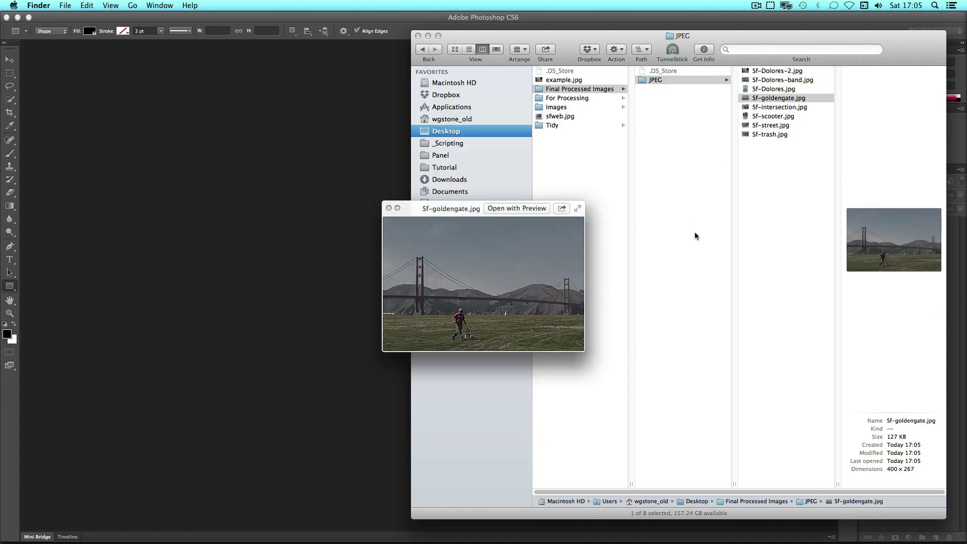
key(Down)
key(Down)
key(Down)
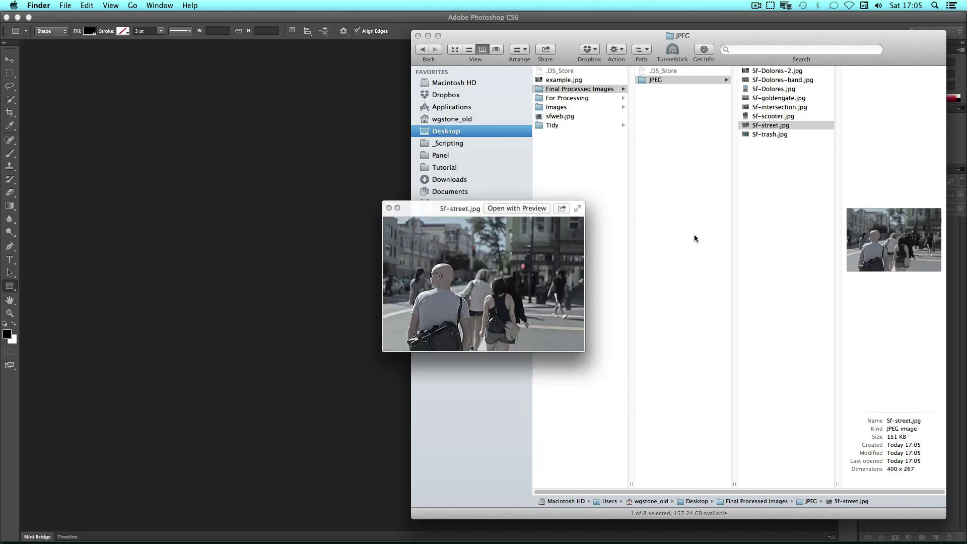
key(Down)
key(space)
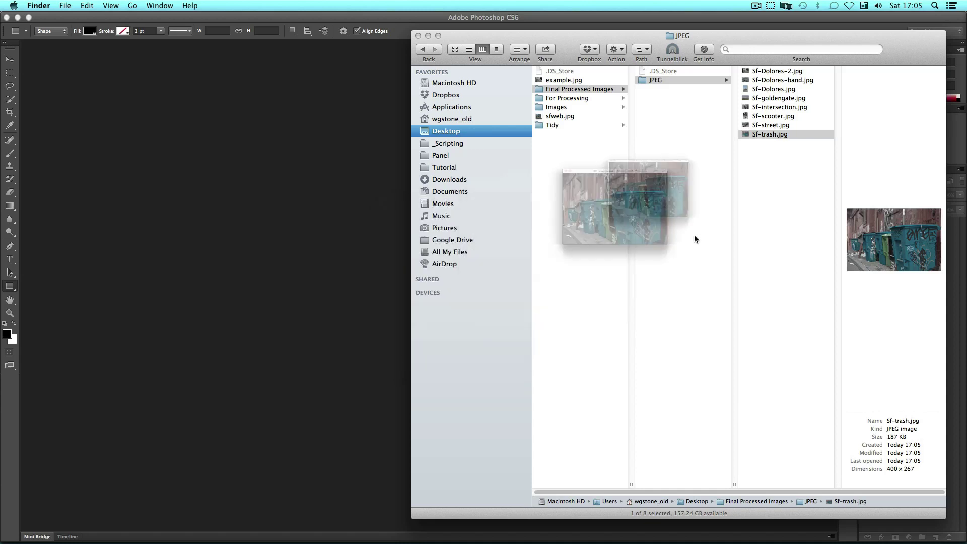
key(cmd+w)
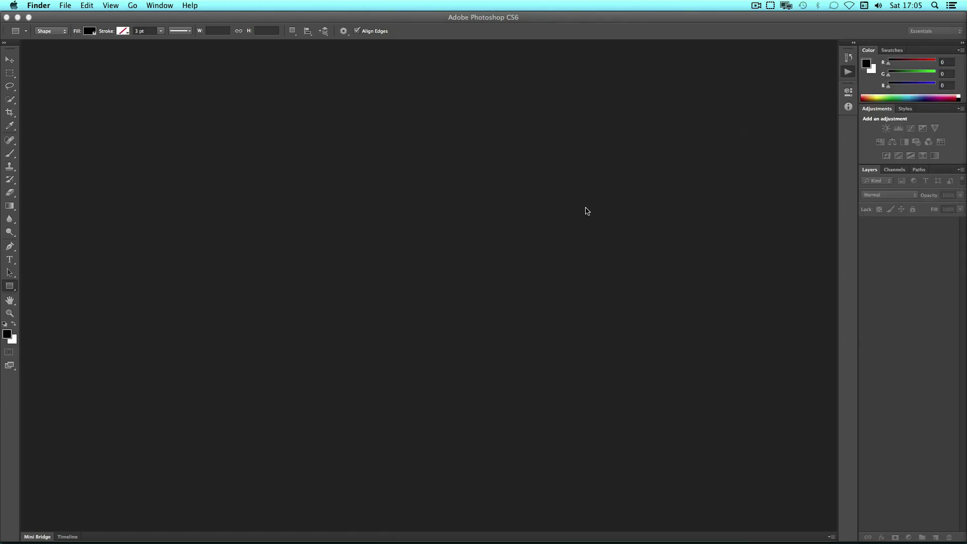